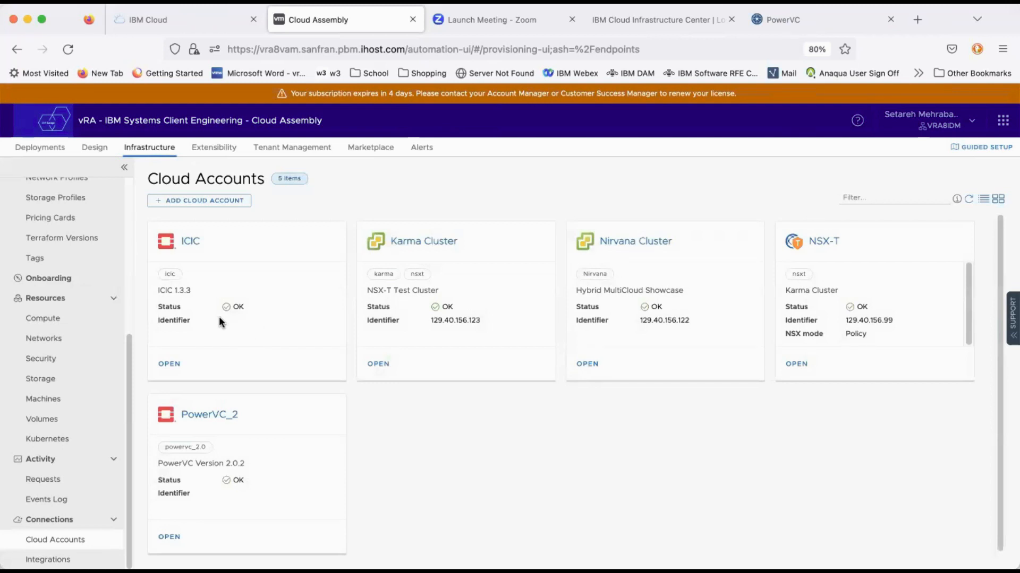
Review the ICIC cloud account's OpenStack connection, region and capability tag settings, and leave them without saving
{"action": "left_click", "coordinate": [194, 418]}
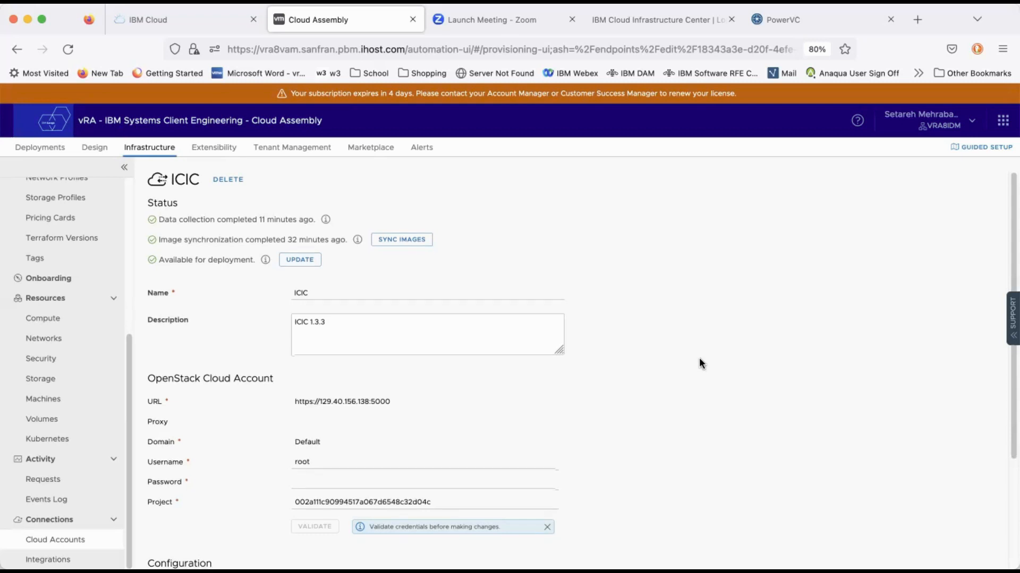
{"action": "scroll", "coordinate": [699, 359], "scroll_direction": "down", "scroll_amount": 3}
{"action": "scroll", "coordinate": [699, 364], "scroll_direction": "down", "scroll_amount": 2}
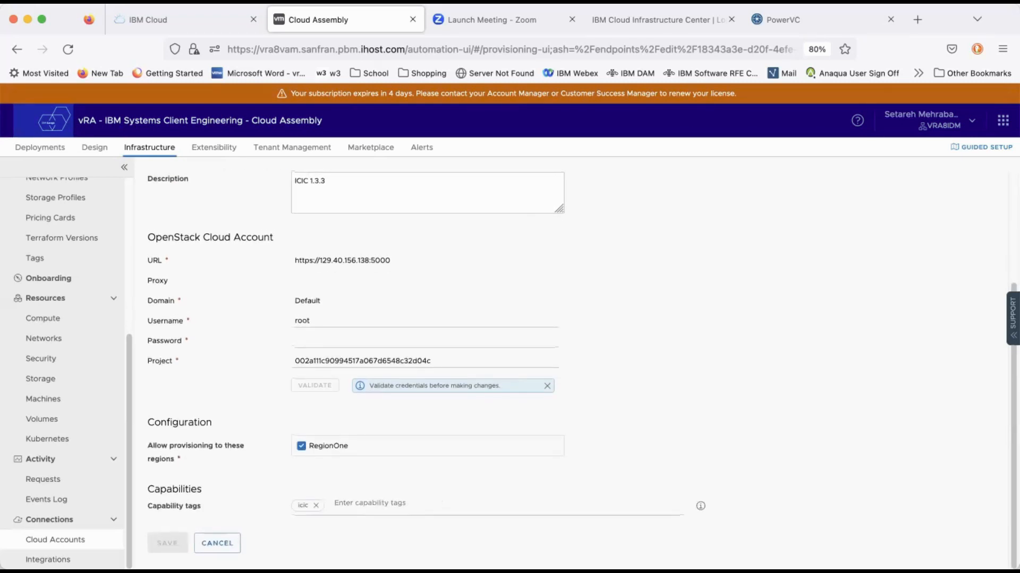
{"action": "left_click", "coordinate": [222, 544]}
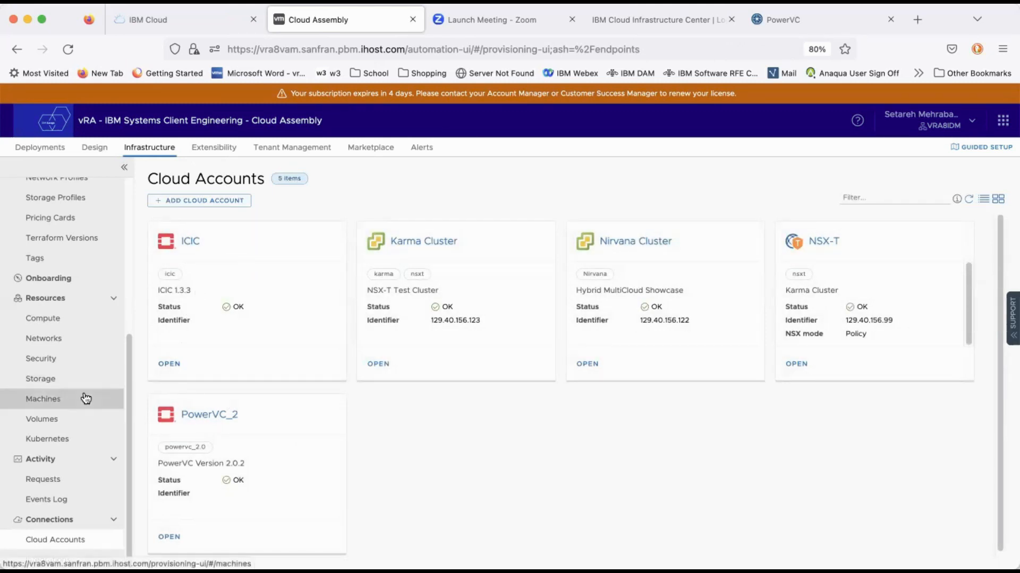
Open the LoZNew cloud template, run its validity test, and dismiss the test result
{"action": "left_click", "coordinate": [96, 153]}
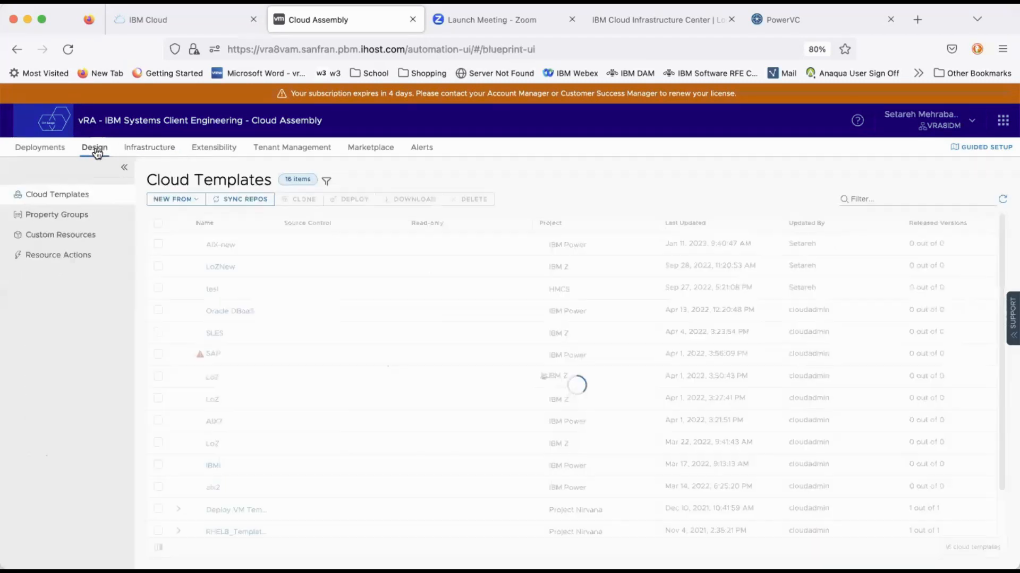
{"action": "left_click", "coordinate": [221, 266]}
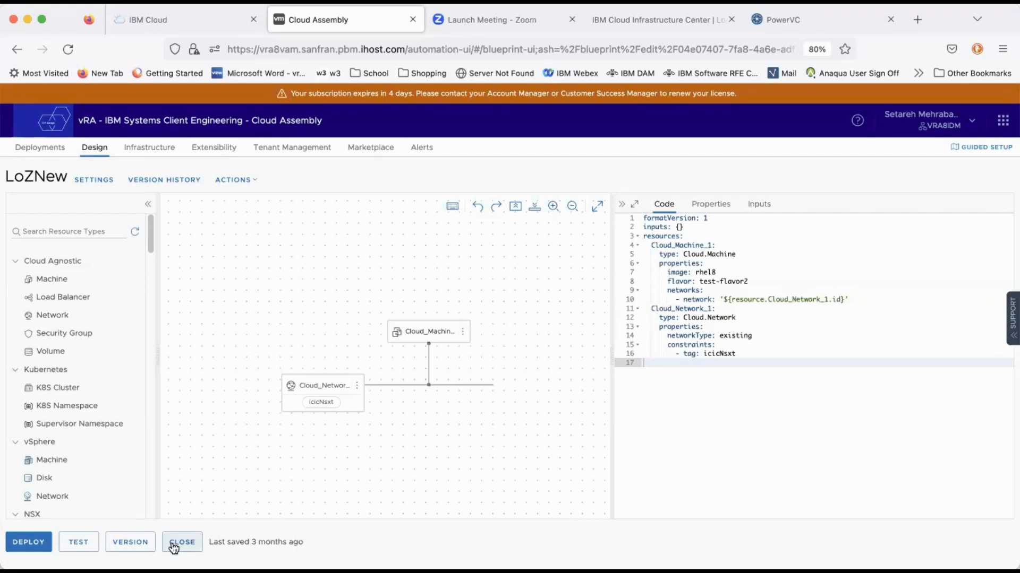
{"action": "left_click", "coordinate": [72, 542]}
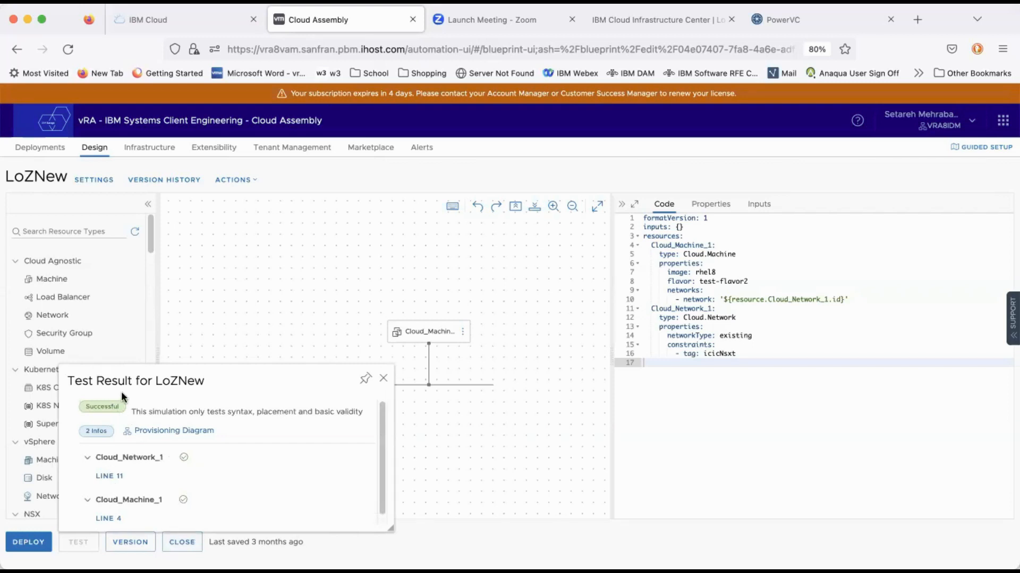
{"action": "left_click", "coordinate": [383, 381]}
Deploy the current draft of LoZNew as a new deployment named test4LoZ with the description "test for LoZ"
{"action": "left_click", "coordinate": [16, 543]}
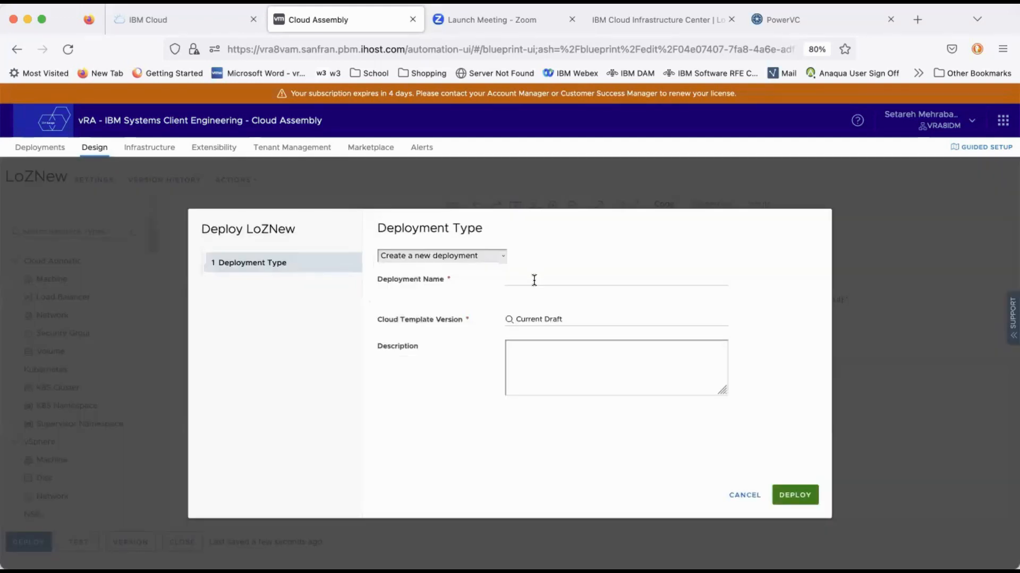
{"action": "left_click", "coordinate": [534, 281]}
{"action": "key", "text": "Tab"}
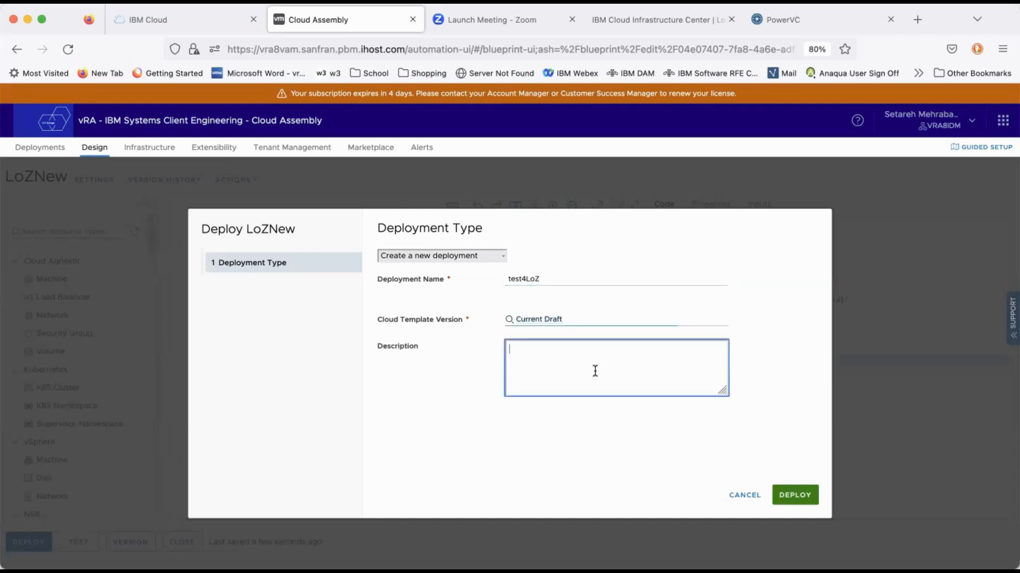
{"action": "left_click", "coordinate": [595, 372]}
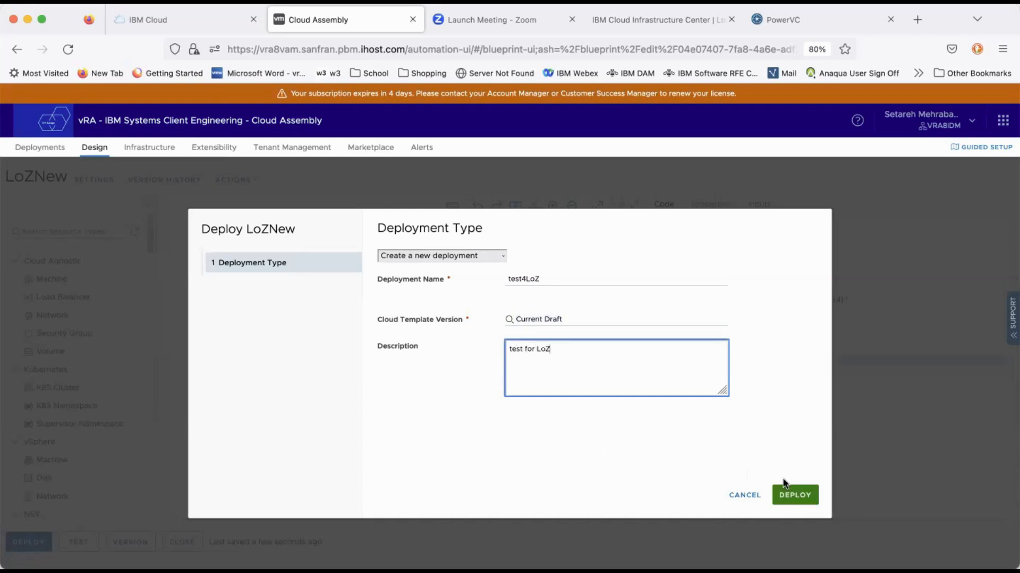
{"action": "left_click", "coordinate": [791, 496]}
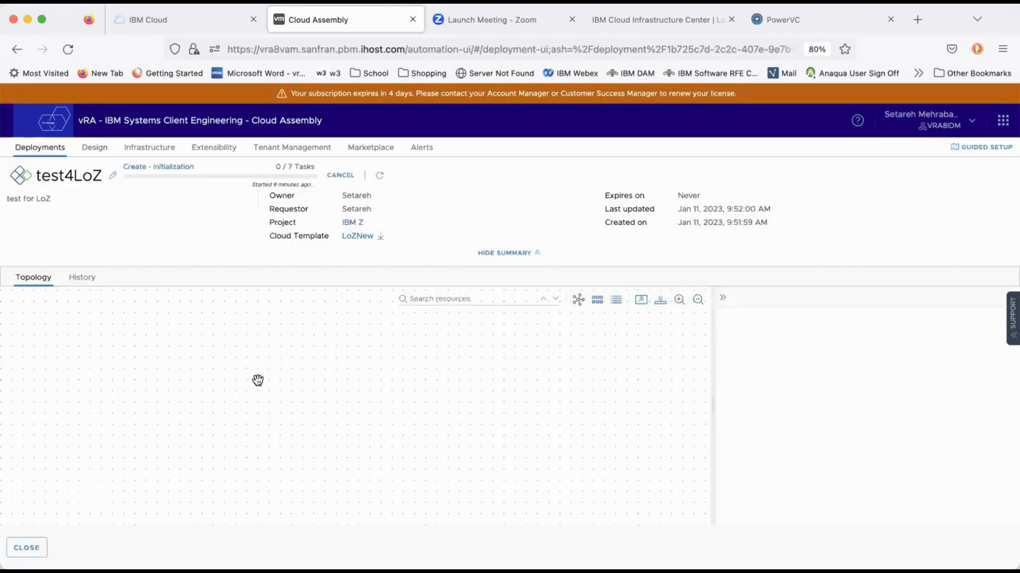
Examine the test4LoZ deployment's event history and the custom properties of its network resource in the topology
{"action": "left_click", "coordinate": [83, 280]}
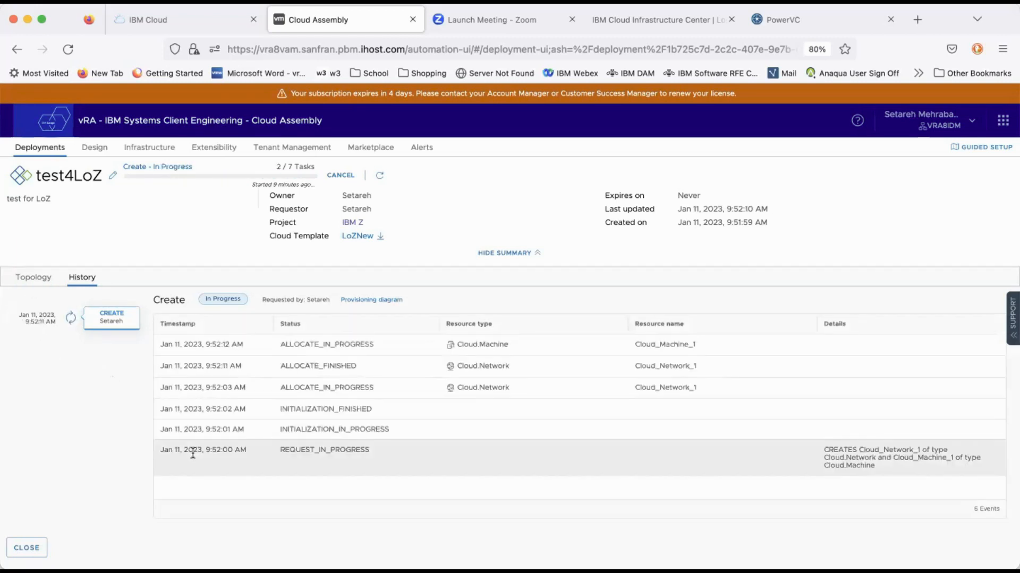
{"action": "left_click", "coordinate": [34, 281]}
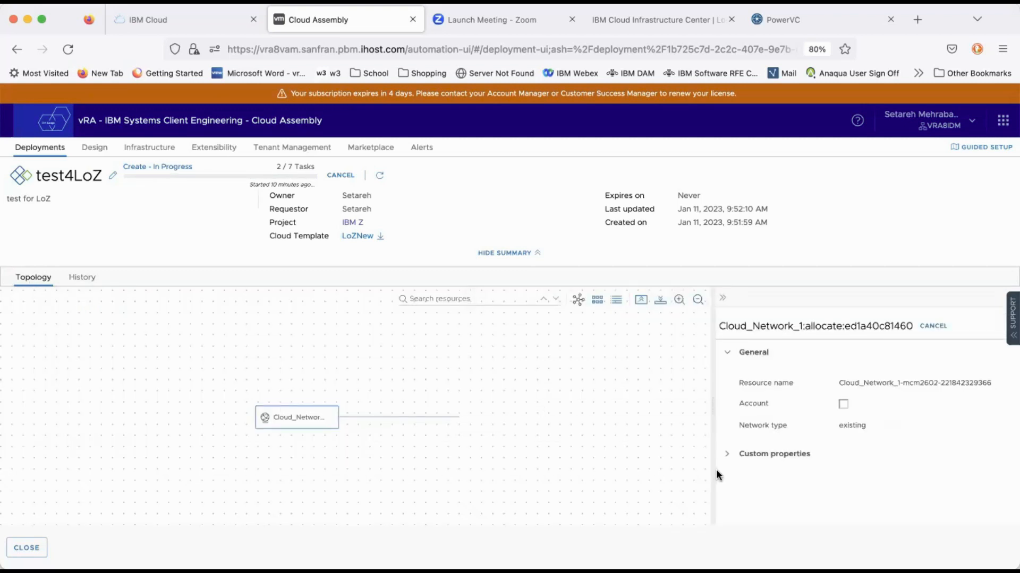
{"action": "left_click", "coordinate": [728, 455]}
{"action": "scroll", "coordinate": [863, 475], "scroll_direction": "down", "scroll_amount": 5}
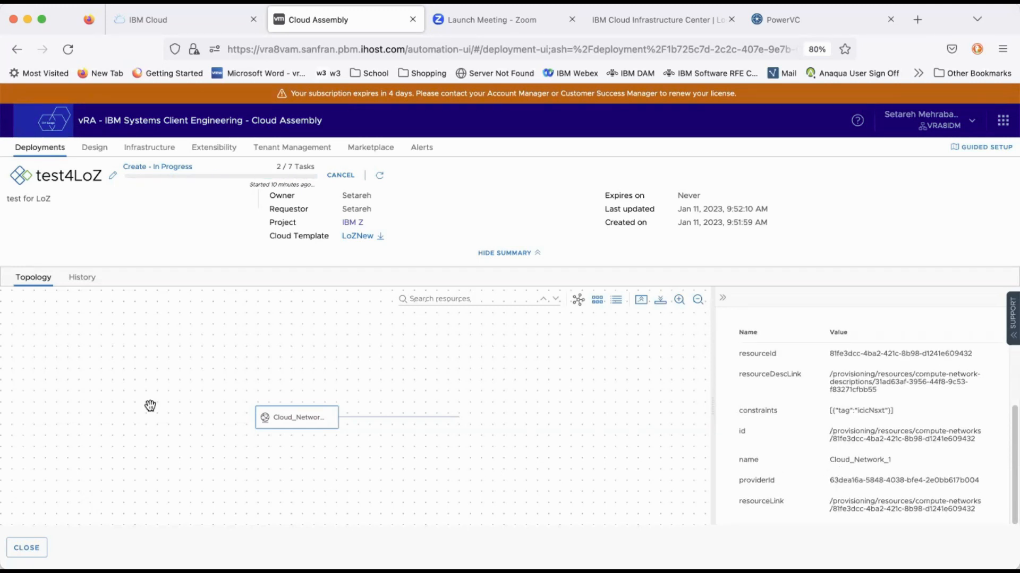
{"action": "left_click", "coordinate": [82, 277]}
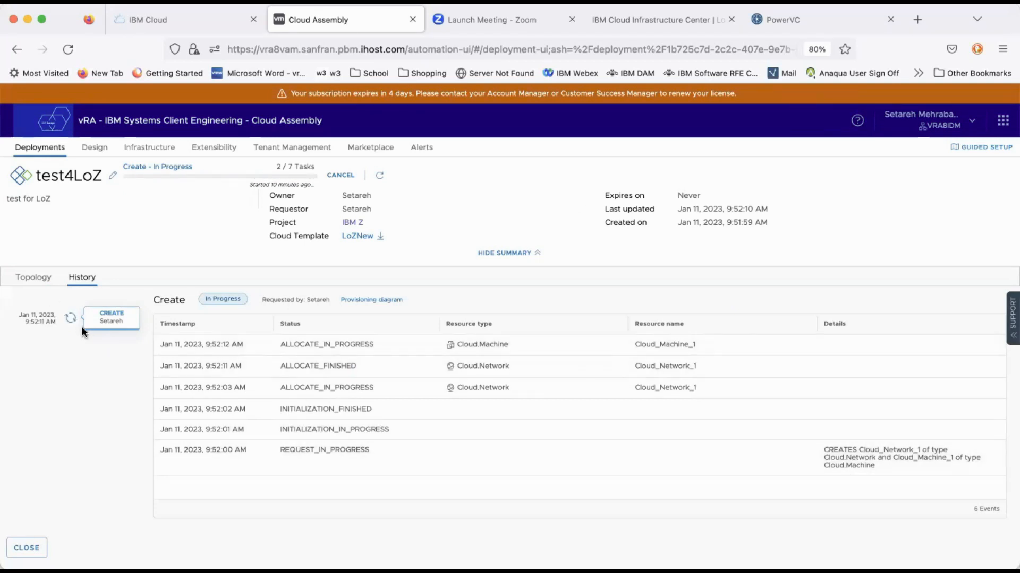
{"action": "left_click", "coordinate": [33, 279]}
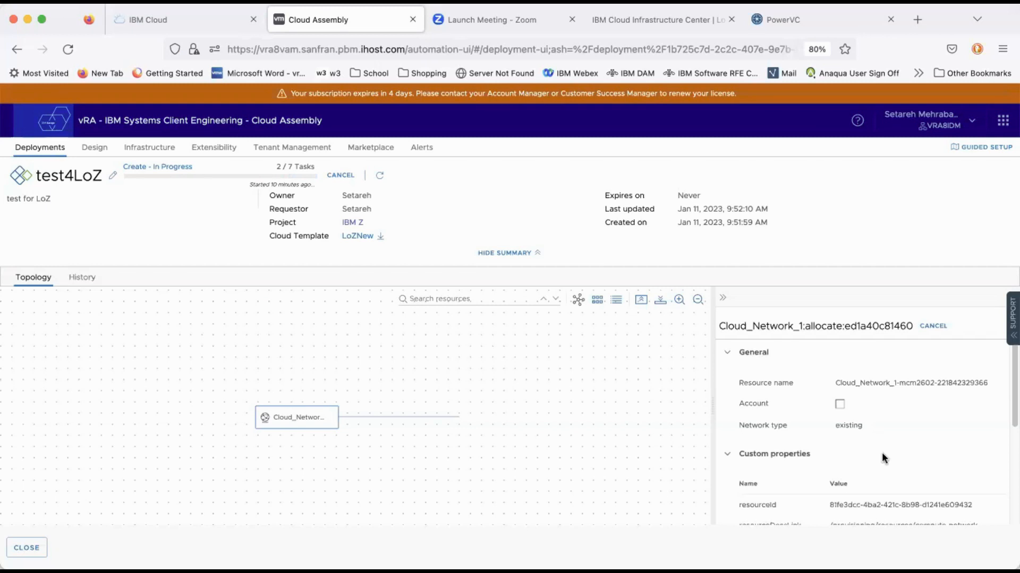
{"action": "scroll", "coordinate": [882, 452], "scroll_direction": "down", "scroll_amount": 5}
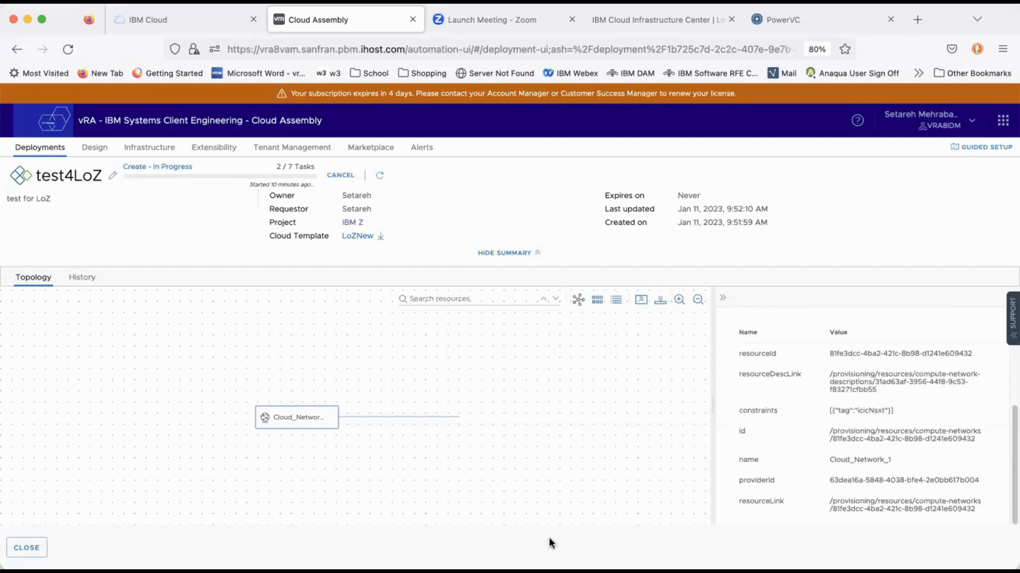
{"action": "left_click", "coordinate": [78, 281]}
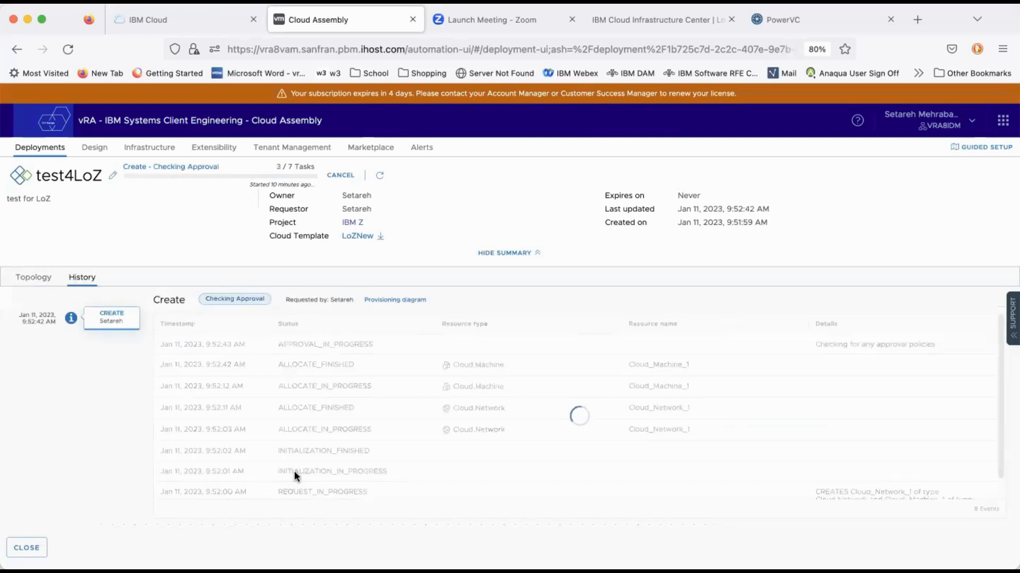
{"action": "scroll", "coordinate": [371, 475], "scroll_direction": "down", "scroll_amount": 2}
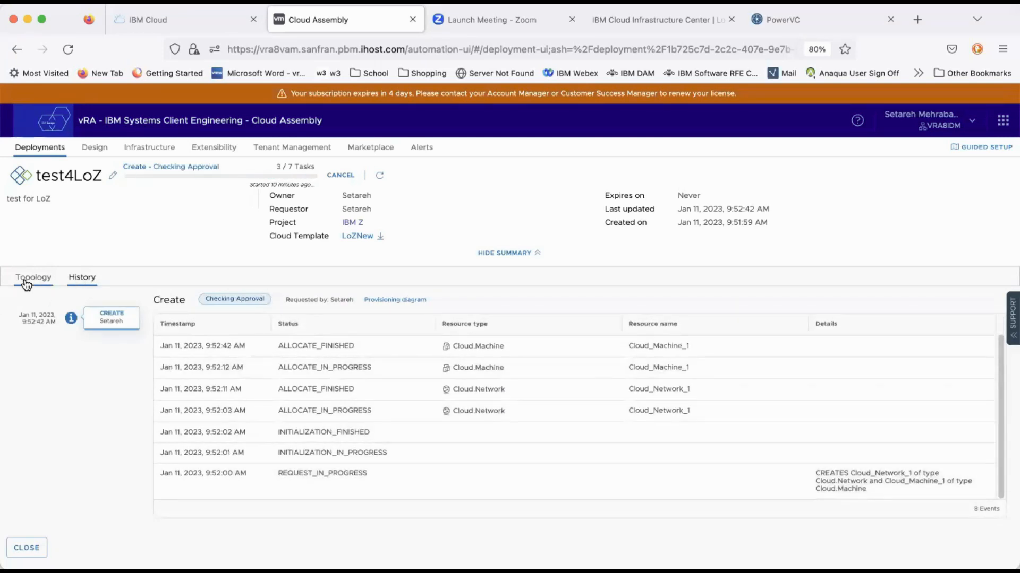
Examine the deployment's provisioning diagram, comparing the network profiles and constraints evaluated during network allocation
{"action": "left_click", "coordinate": [394, 302]}
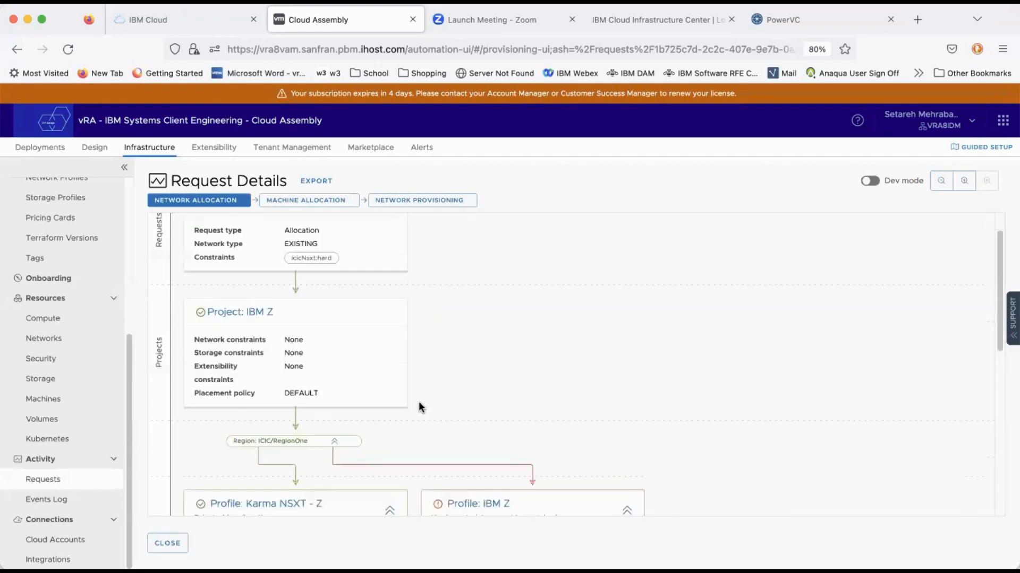
{"action": "scroll", "coordinate": [419, 404], "scroll_direction": "down", "scroll_amount": 10}
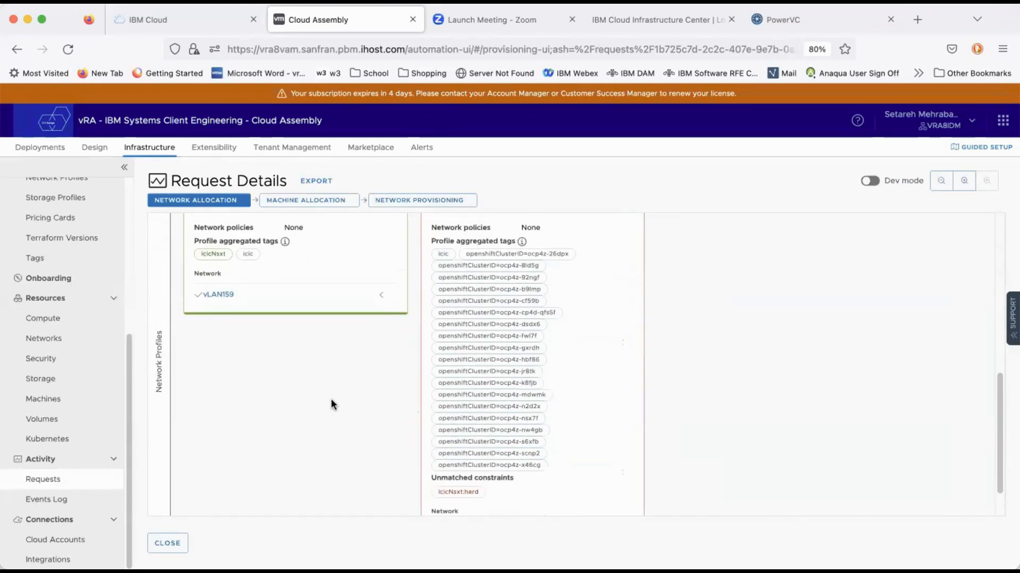
{"action": "scroll", "coordinate": [333, 404], "scroll_direction": "up", "scroll_amount": 2}
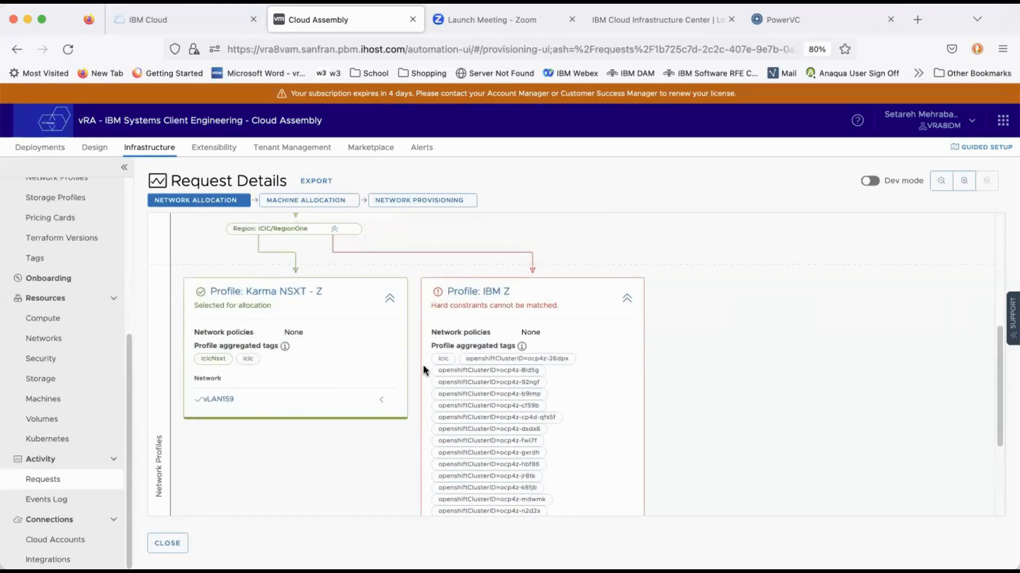
{"action": "scroll", "coordinate": [476, 435], "scroll_direction": "down", "scroll_amount": 3}
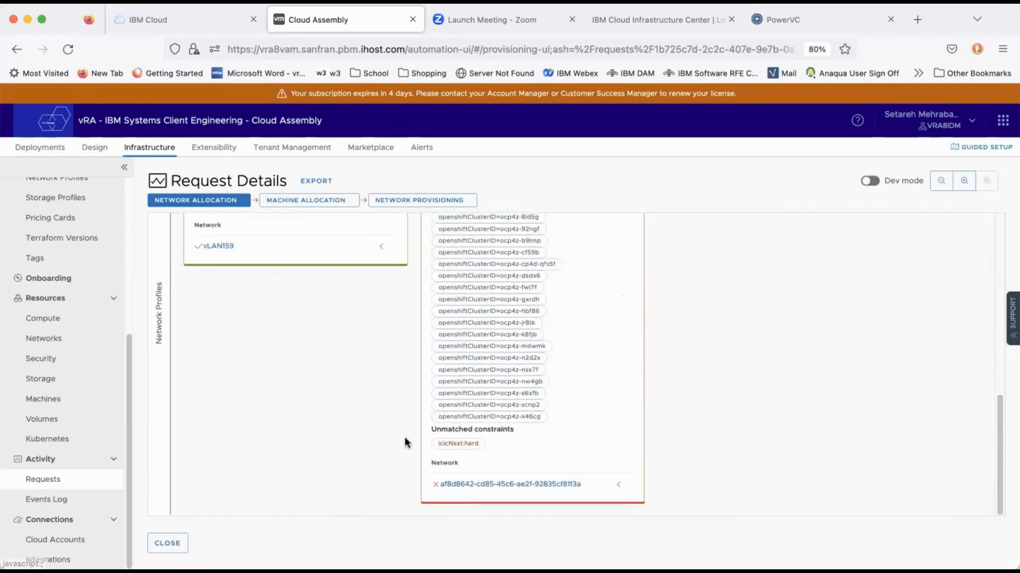
{"action": "scroll", "coordinate": [360, 426], "scroll_direction": "up", "scroll_amount": 1}
{"action": "scroll", "coordinate": [376, 394], "scroll_direction": "up", "scroll_amount": 3}
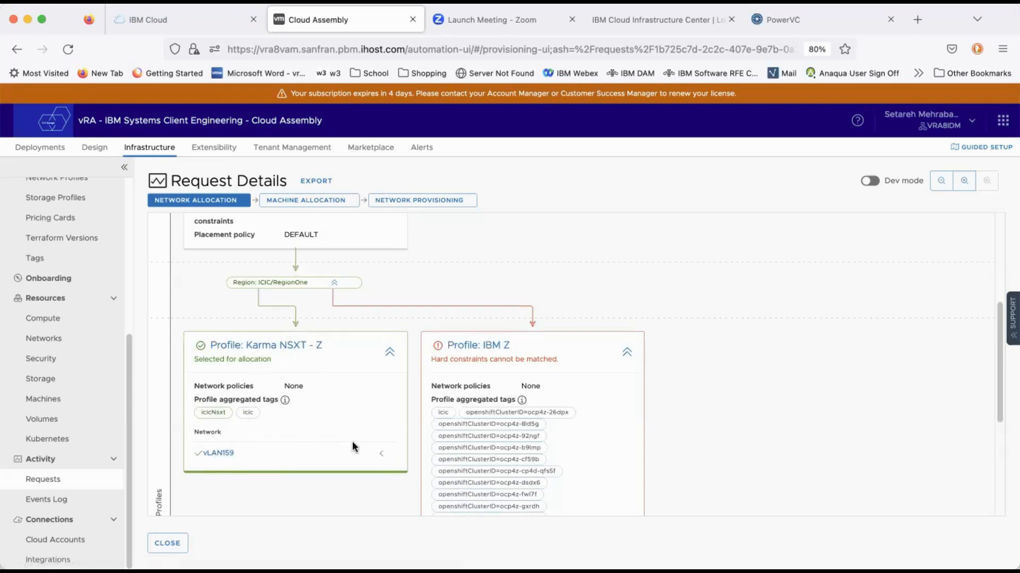
{"action": "scroll", "coordinate": [524, 388], "scroll_direction": "down", "scroll_amount": 3}
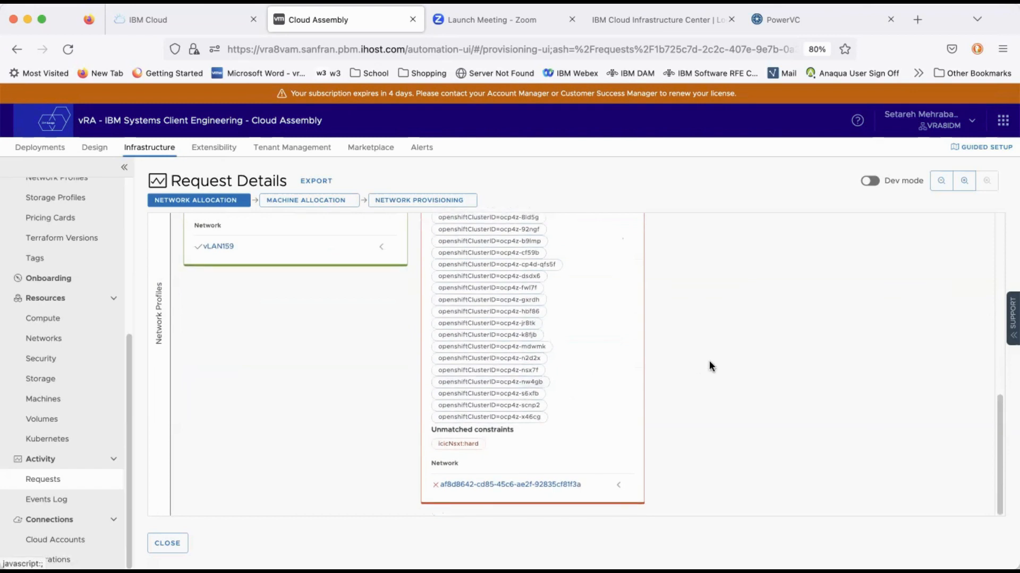
{"action": "scroll", "coordinate": [709, 361], "scroll_direction": "up", "scroll_amount": 8}
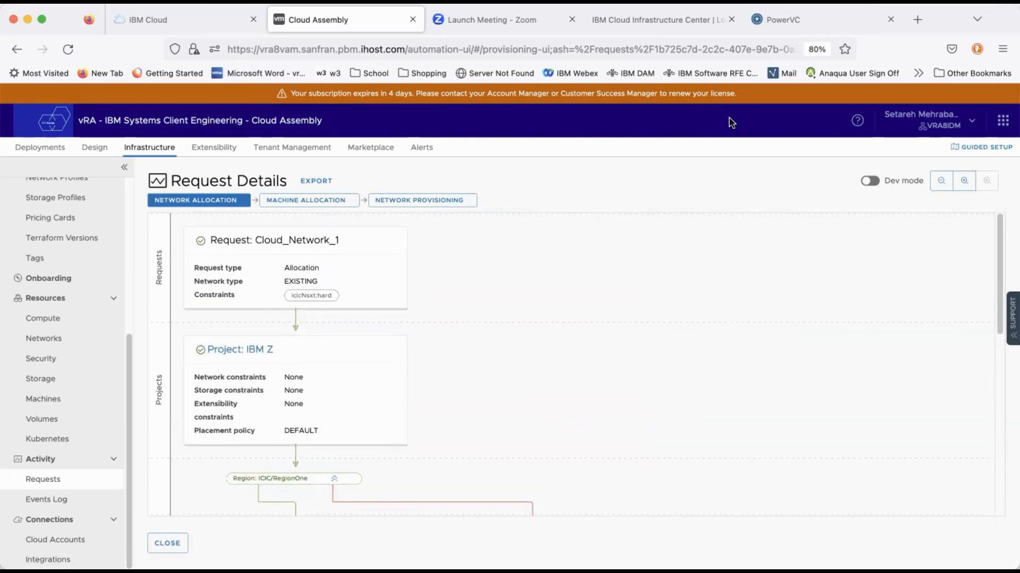
Switch to IBM Cloud Infrastructure Center and log in as root with the account password
{"action": "left_click", "coordinate": [630, 20]}
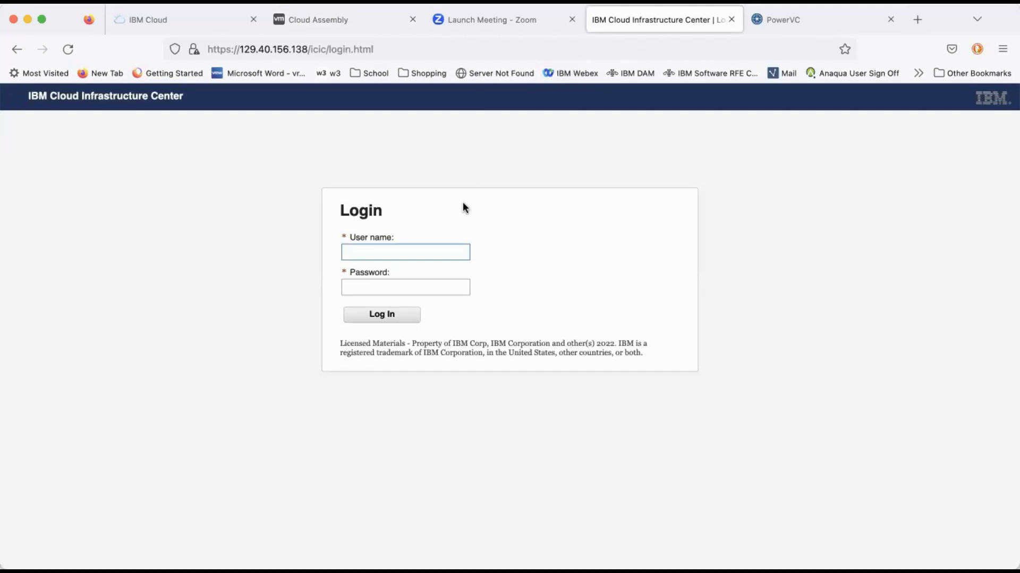
{"action": "type", "text": "ot"}
{"action": "key", "text": "Tab"}
{"action": "type", "text": "••"}
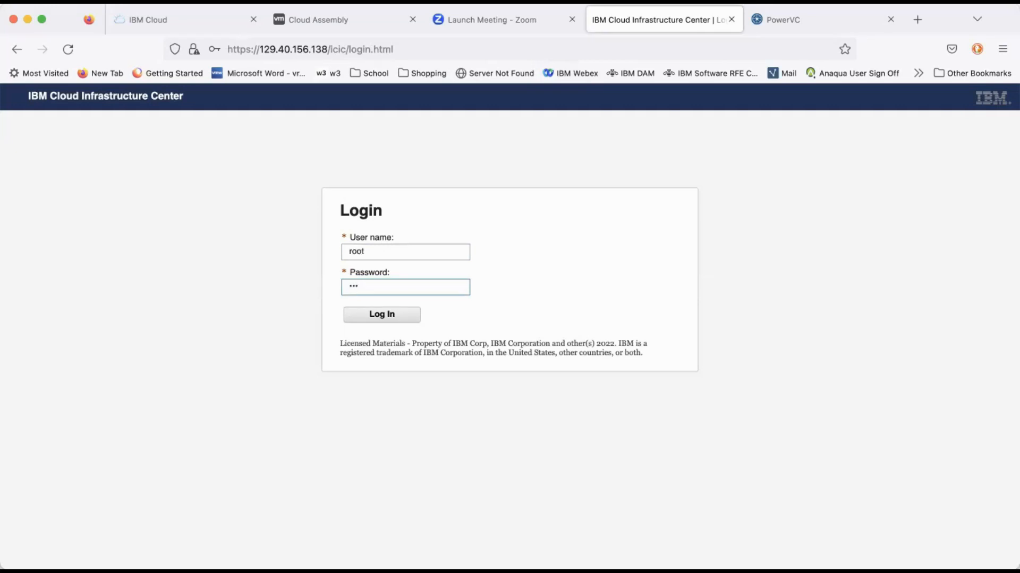
{"action": "key", "text": "Return"}
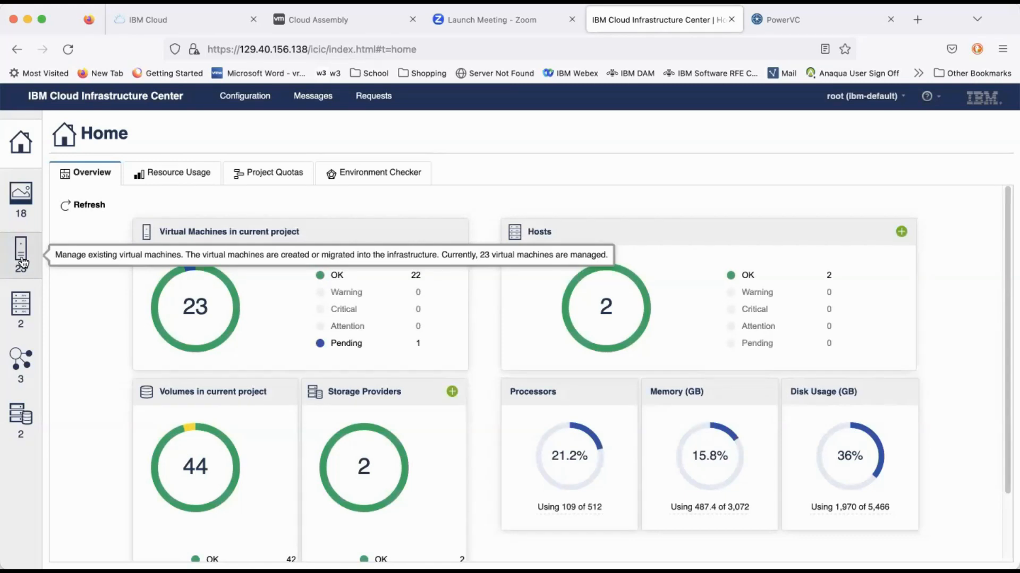
Open the newly created Cloud_Machine_1 virtual machine from the virtual machines list and examine its overview and network interfaces
{"action": "left_click", "coordinate": [22, 260]}
{"action": "scroll", "coordinate": [442, 345], "scroll_direction": "down", "scroll_amount": 5}
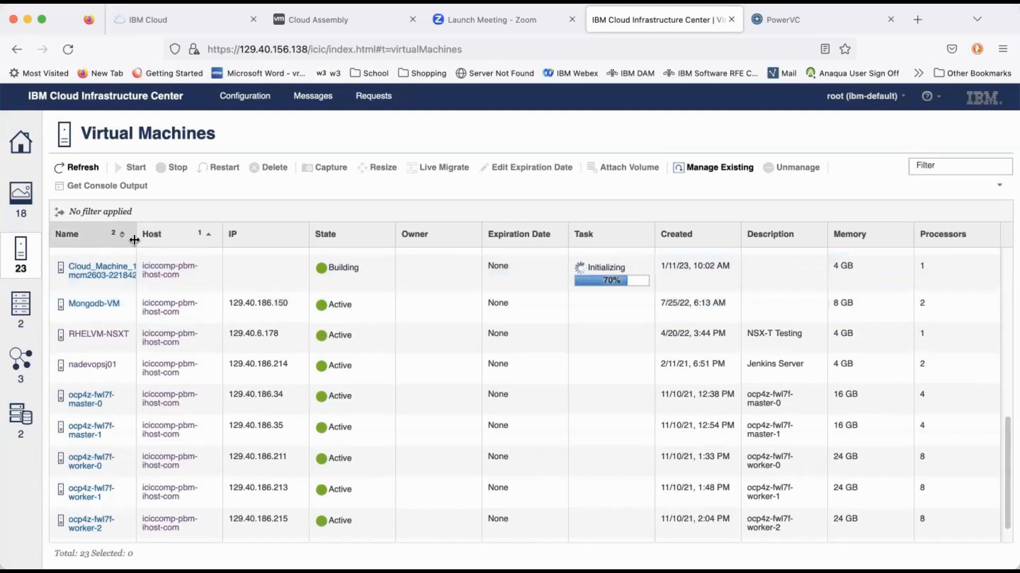
{"action": "left_click_drag", "start_coordinate": [134, 240], "coordinate": [162, 240]}
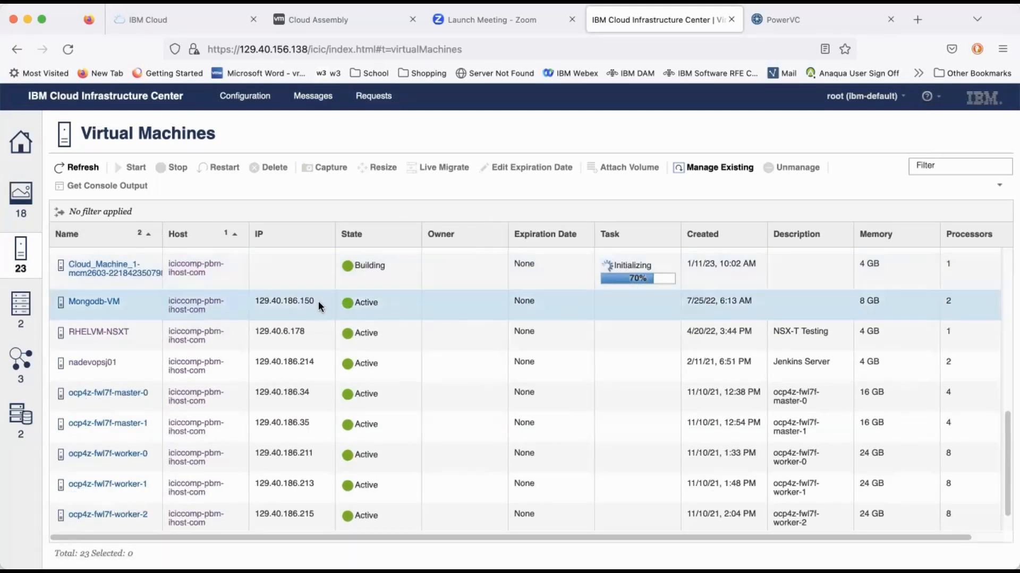
{"action": "left_click", "coordinate": [109, 274]}
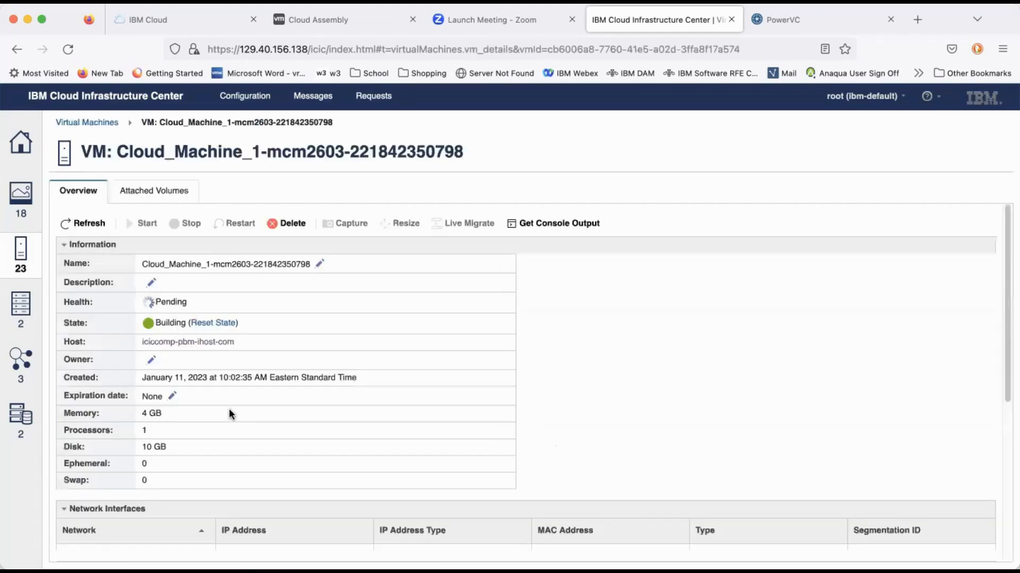
{"action": "scroll", "coordinate": [286, 440], "scroll_direction": "down", "scroll_amount": 4}
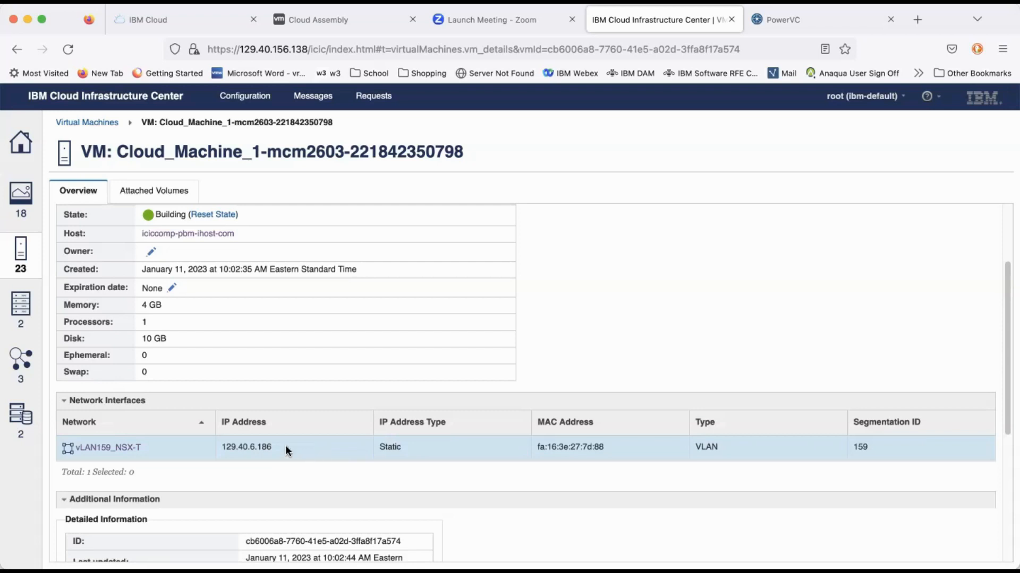
Switch to Cloud Assembly, close the request details, and examine the Cloud_Machine_1 resource's general properties in the test4LoZ topology
{"action": "left_click", "coordinate": [343, 24]}
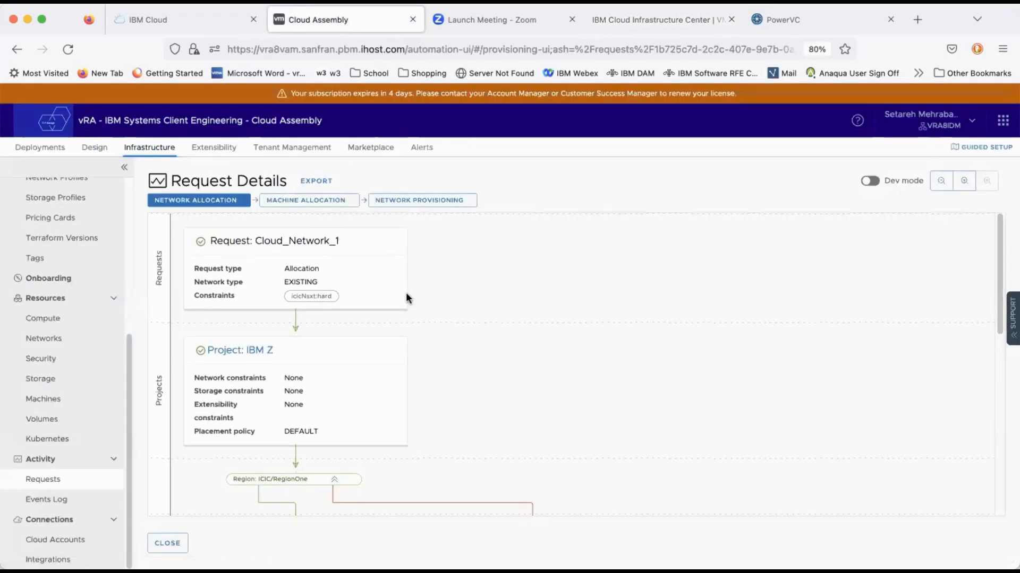
{"action": "left_click", "coordinate": [166, 544]}
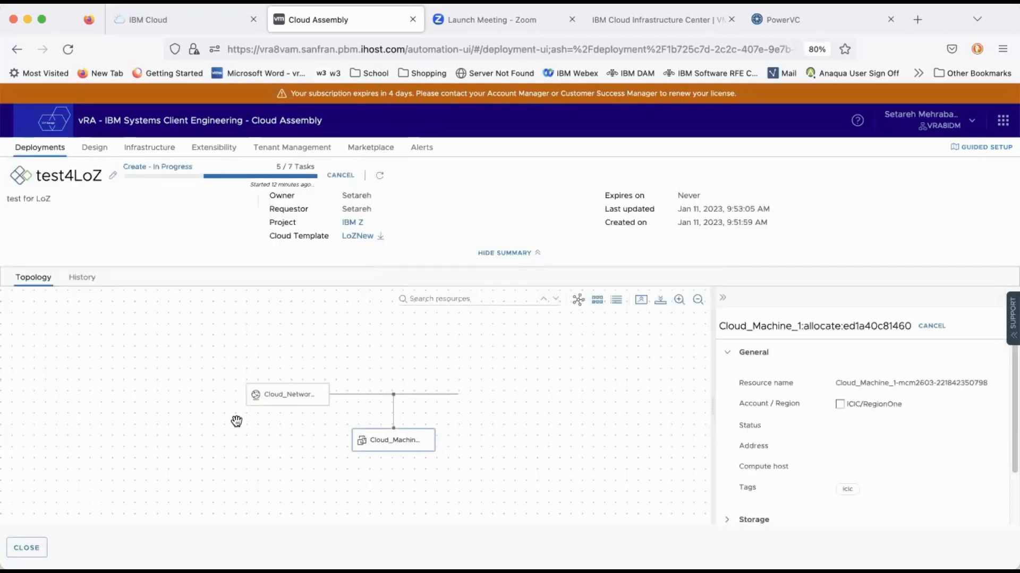
{"action": "scroll", "coordinate": [795, 398], "scroll_direction": "down", "scroll_amount": 2}
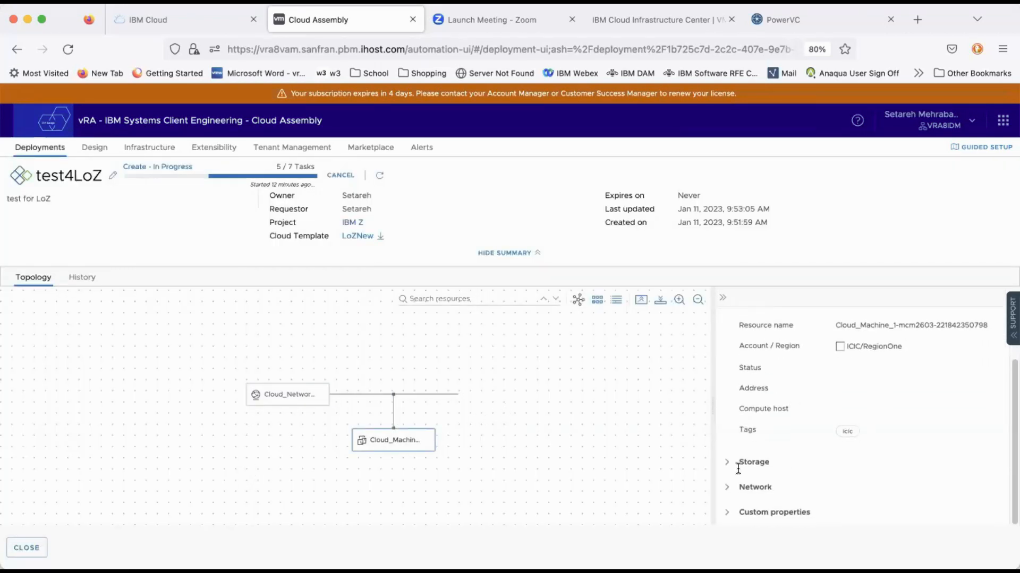
{"action": "scroll", "coordinate": [789, 438], "scroll_direction": "up", "scroll_amount": 2}
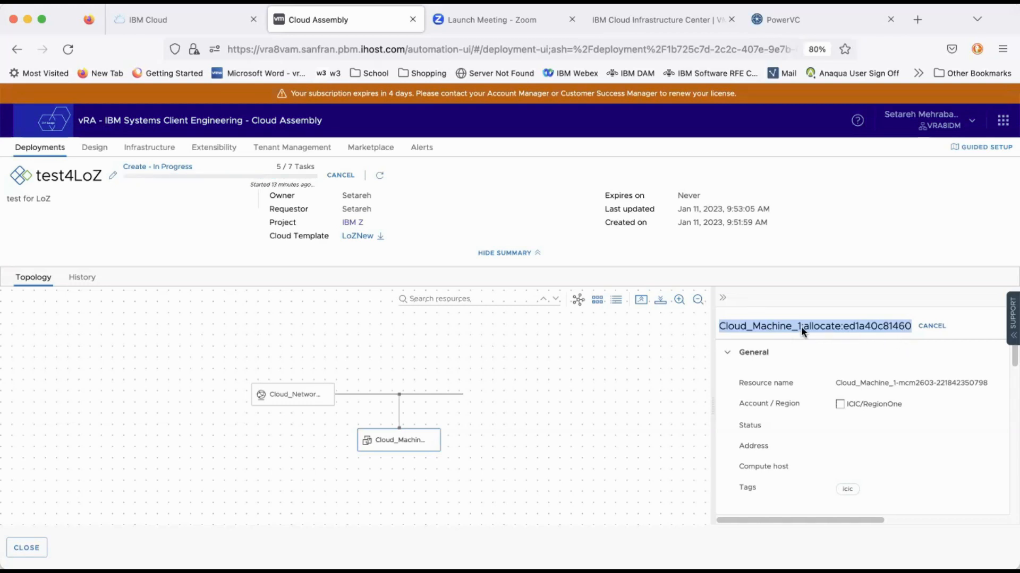
Switch to IBM Cloud Infrastructure Center, review the new VM's overview and detailed information, and check its state in the virtual machines list
{"action": "left_click", "coordinate": [680, 23]}
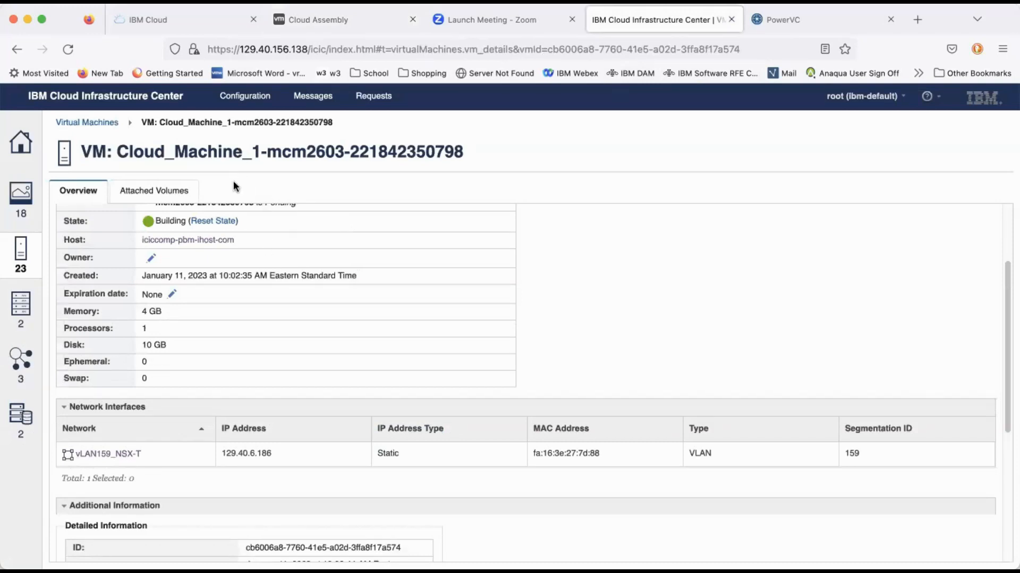
{"action": "scroll", "coordinate": [227, 223], "scroll_direction": "up", "scroll_amount": 3}
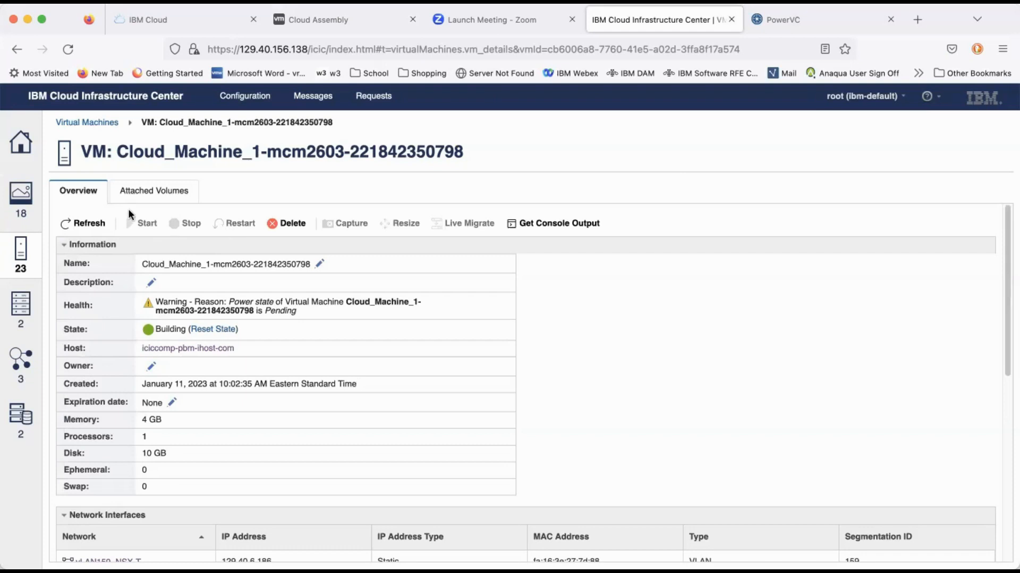
{"action": "scroll", "coordinate": [238, 343], "scroll_direction": "down", "scroll_amount": 3}
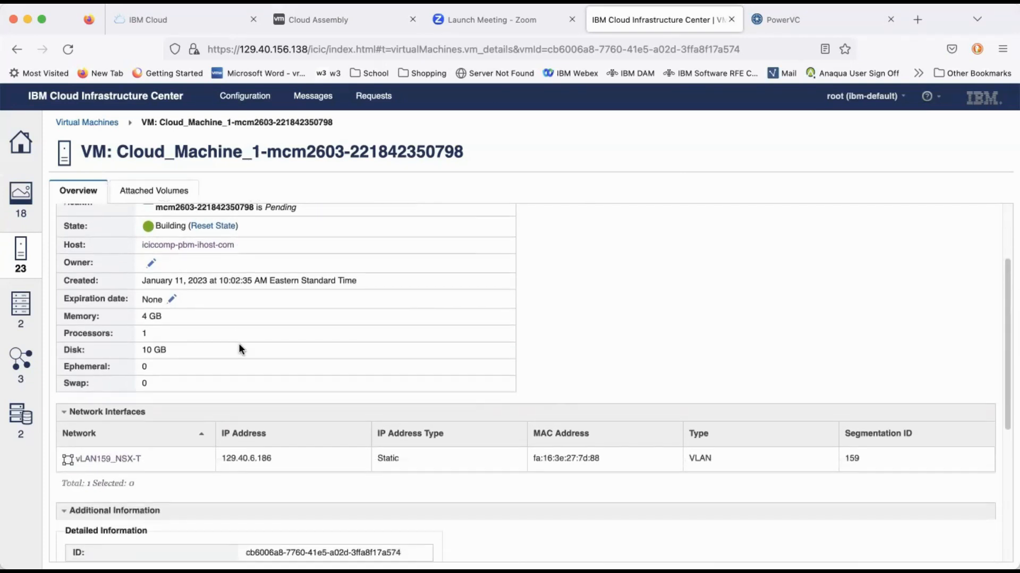
{"action": "scroll", "coordinate": [239, 347], "scroll_direction": "down", "scroll_amount": 3}
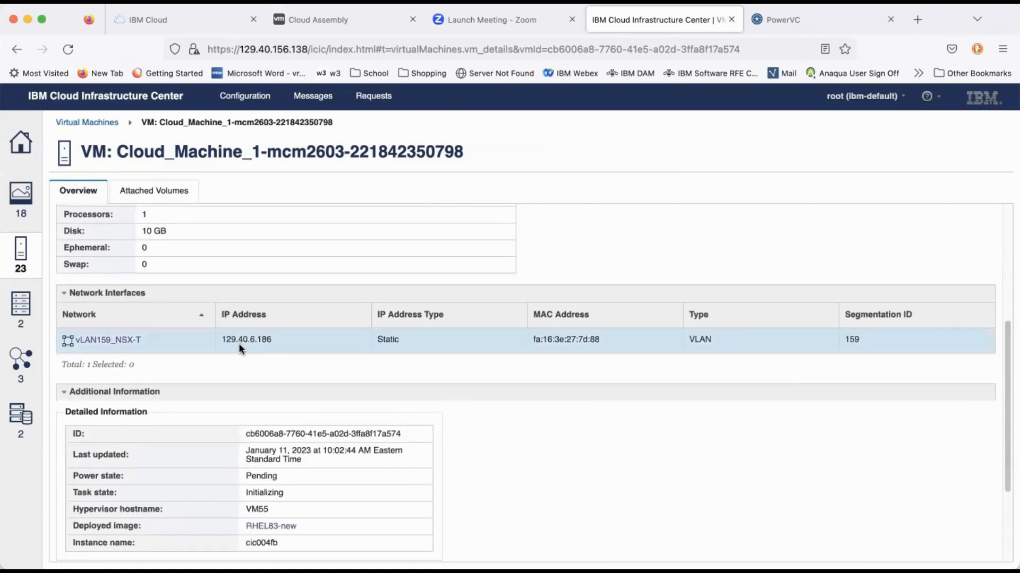
{"action": "scroll", "coordinate": [237, 343], "scroll_direction": "up", "scroll_amount": 5}
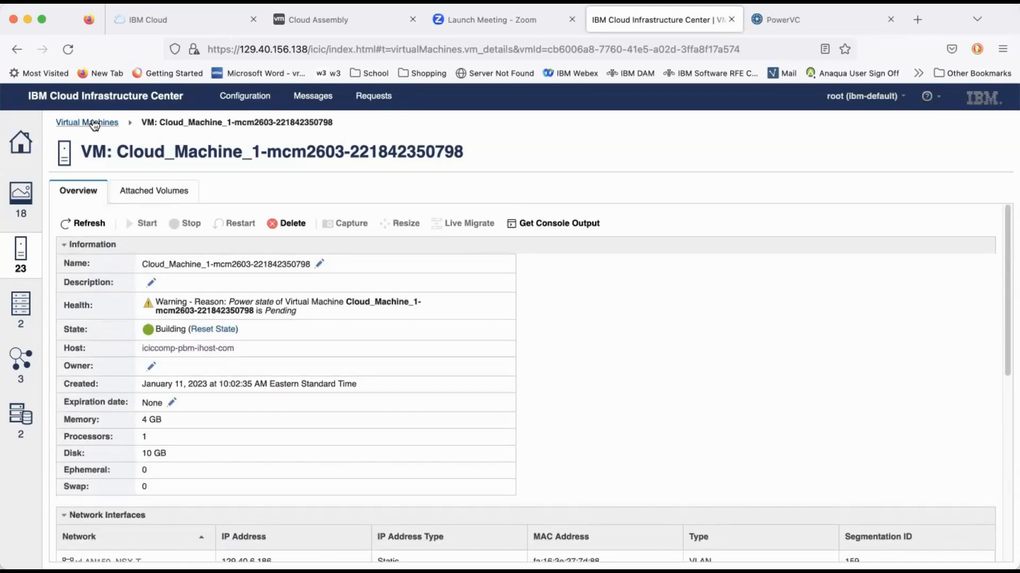
{"action": "left_click", "coordinate": [94, 123]}
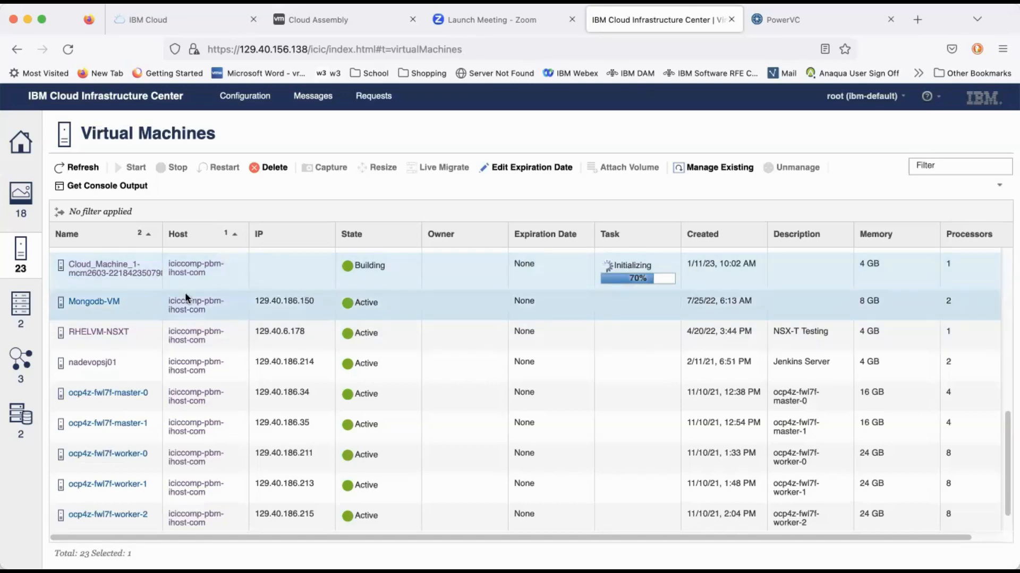
{"action": "scroll", "coordinate": [184, 295], "scroll_direction": "up", "scroll_amount": 5}
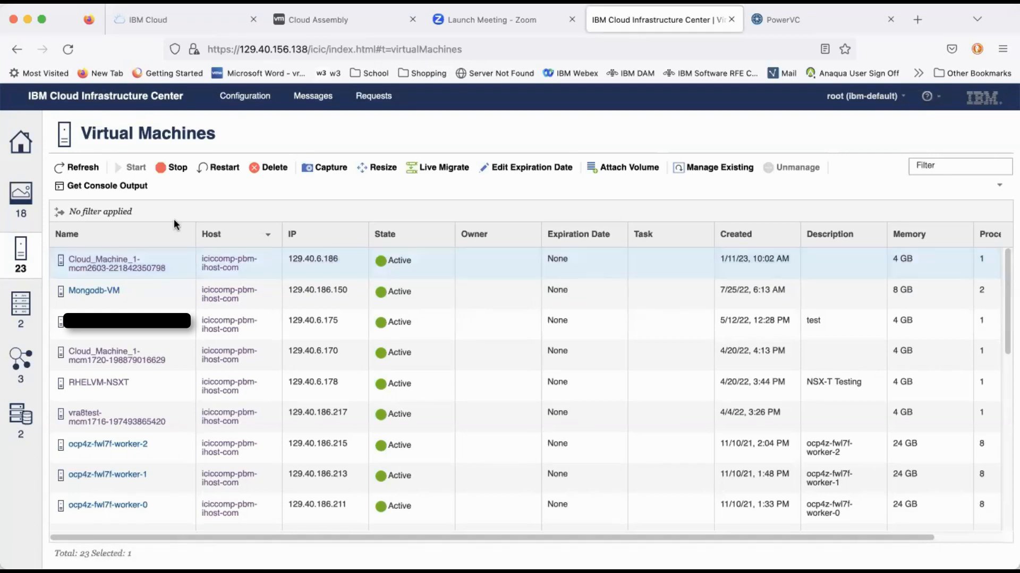
Switch to Cloud Assembly, open the test4LoZ deployment, and check Cloud_Machine_1's status and IP address
{"action": "left_click", "coordinate": [345, 15]}
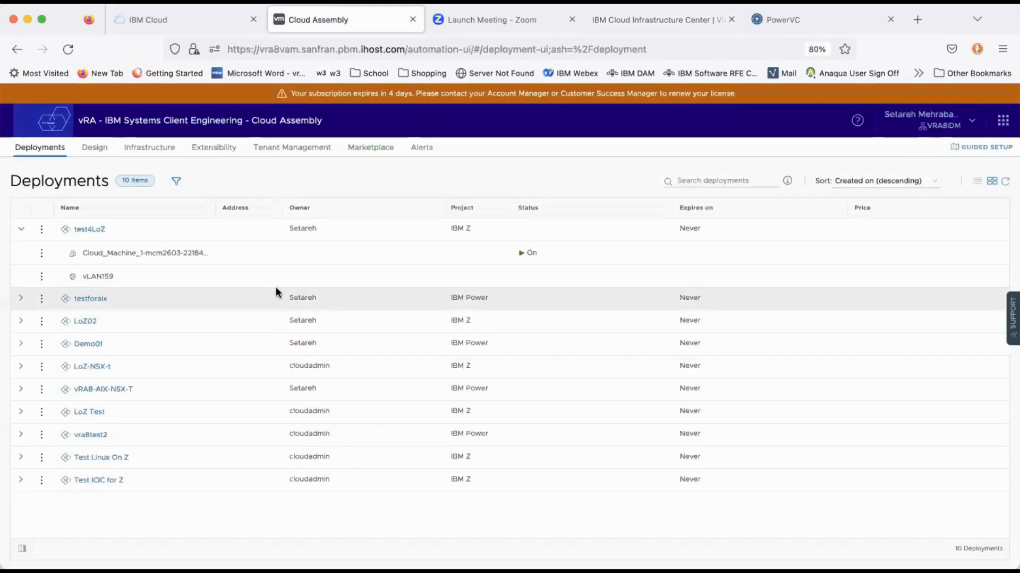
{"action": "left_click", "coordinate": [21, 230]}
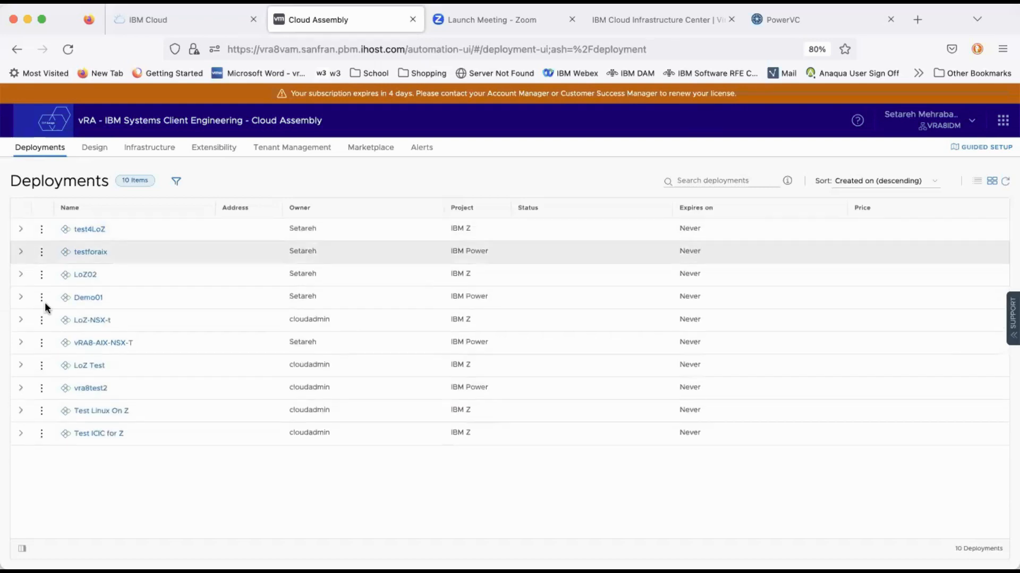
{"action": "left_click", "coordinate": [89, 230]}
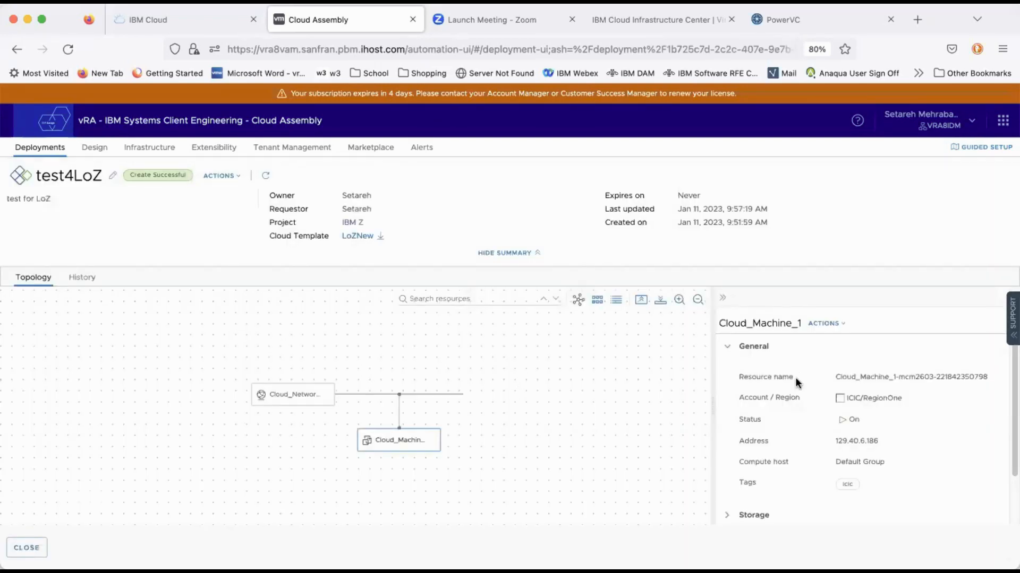
{"action": "scroll", "coordinate": [795, 377], "scroll_direction": "down", "scroll_amount": 2}
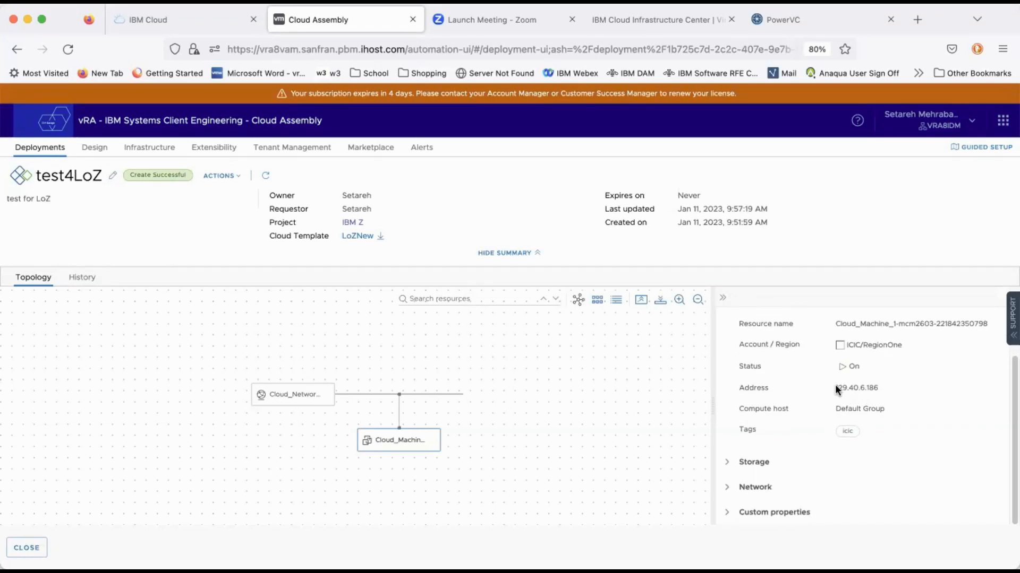
{"action": "left_click_drag", "start_coordinate": [834, 387], "coordinate": [886, 391]}
Switch to IBM Cloud Infrastructure Center, compare the new Cloud_Machine_1 VM's IP address, and open its overview to examine health, state and network interfaces
{"action": "left_click", "coordinate": [669, 22]}
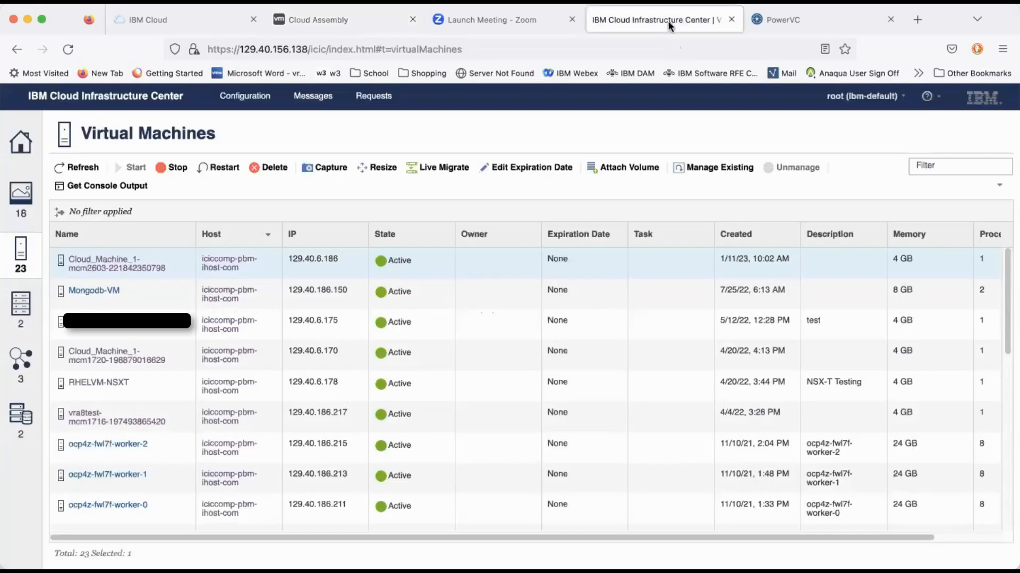
{"action": "left_click_drag", "start_coordinate": [288, 259], "coordinate": [341, 261]}
{"action": "left_click", "coordinate": [106, 261]}
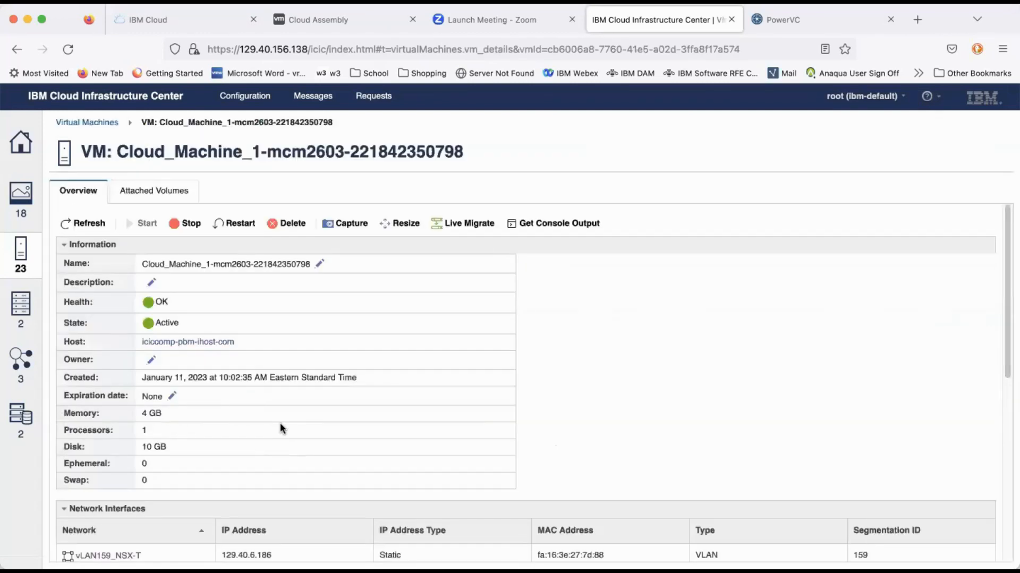
{"action": "scroll", "coordinate": [279, 422], "scroll_direction": "down", "scroll_amount": 5}
{"action": "scroll", "coordinate": [280, 422], "scroll_direction": "up", "scroll_amount": 5}
{"action": "scroll", "coordinate": [250, 342], "scroll_direction": "down", "scroll_amount": 2}
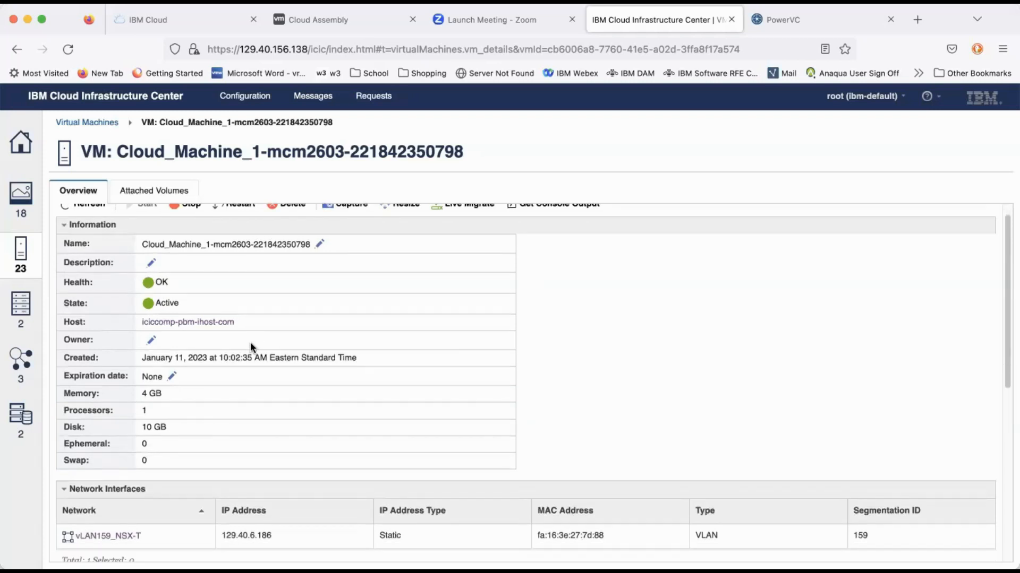